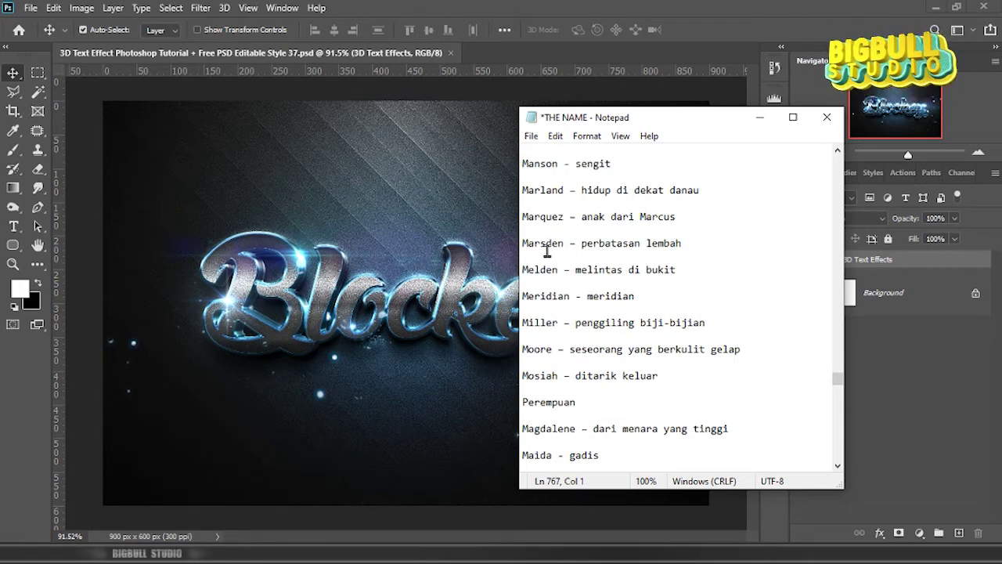
- Copy the name Magdalene from the THE NAME list in Notepad, and minimize Notepad to return to Photoshop
drag(575, 430, 517, 429)
scroll(562, 407, down, 6)
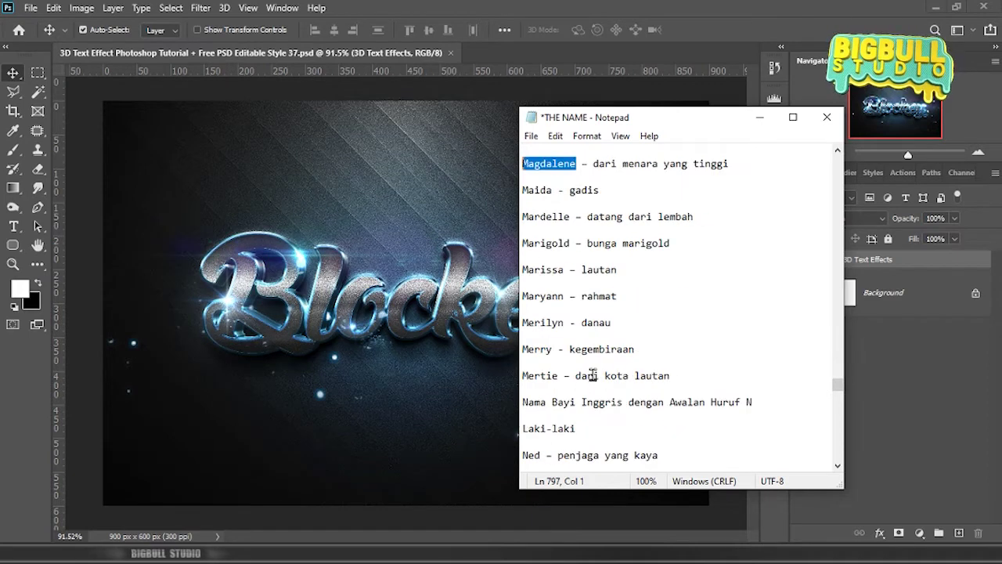
scroll(576, 325, up, 3)
right_click(573, 302)
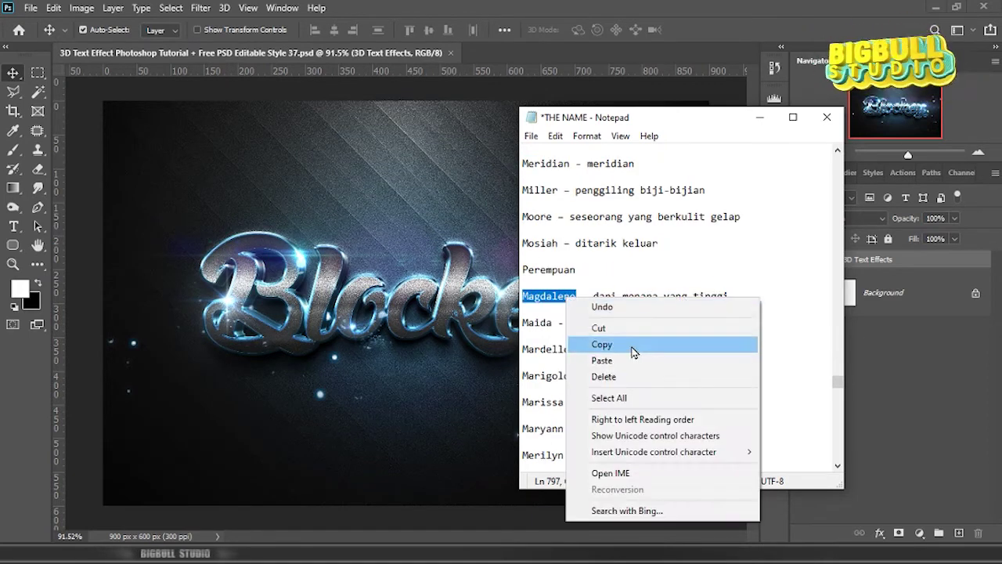
click(634, 351)
click(759, 117)
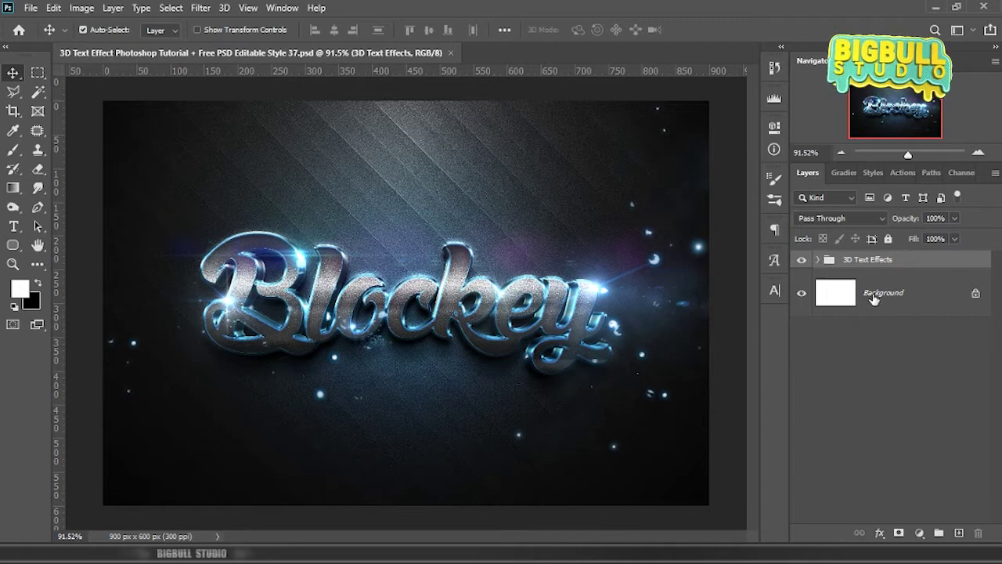
- Expand the 3D Text Effects group and open the contents of its "Your Text Here!" smart object for editing
click(817, 259)
click(927, 294)
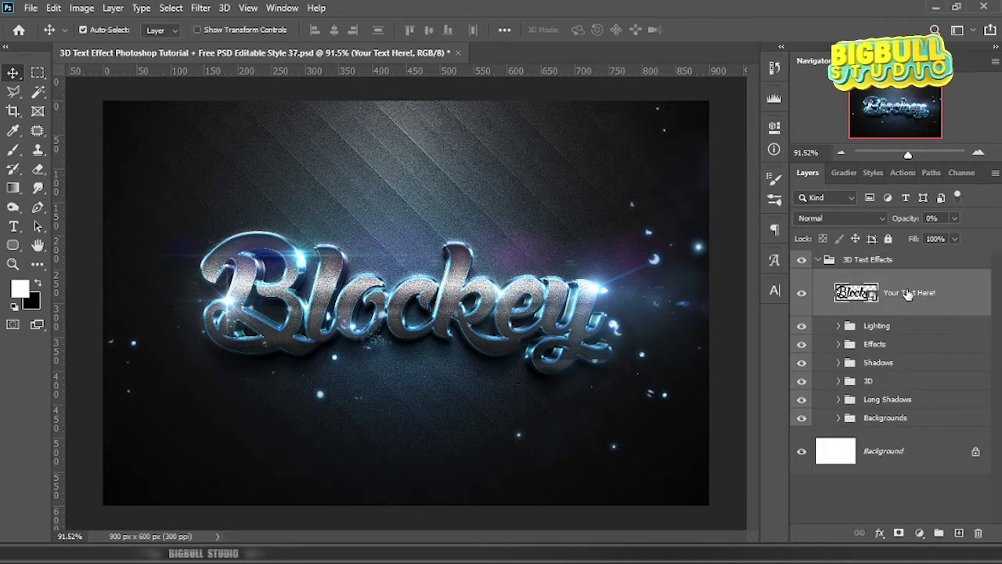
right_click(913, 293)
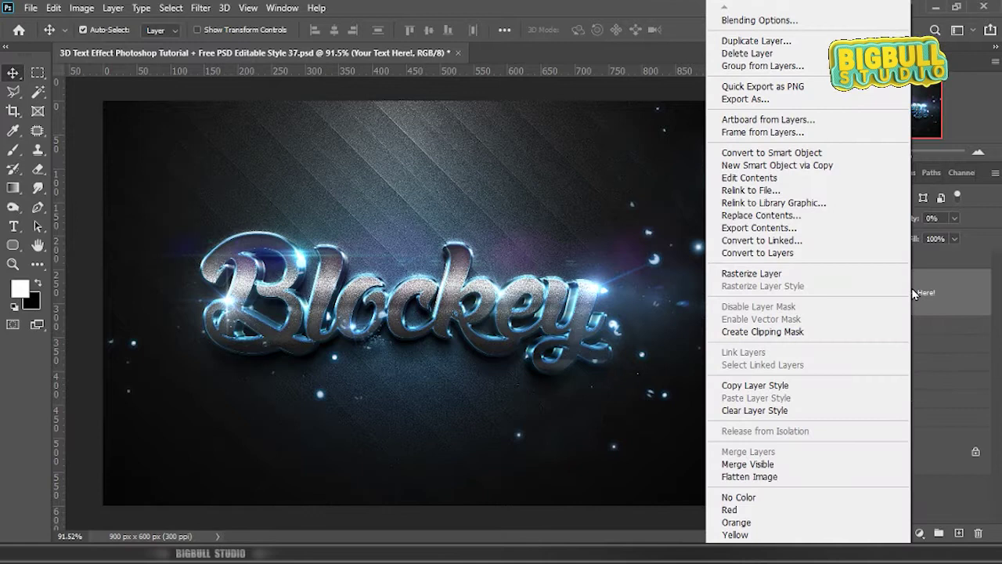
click(810, 178)
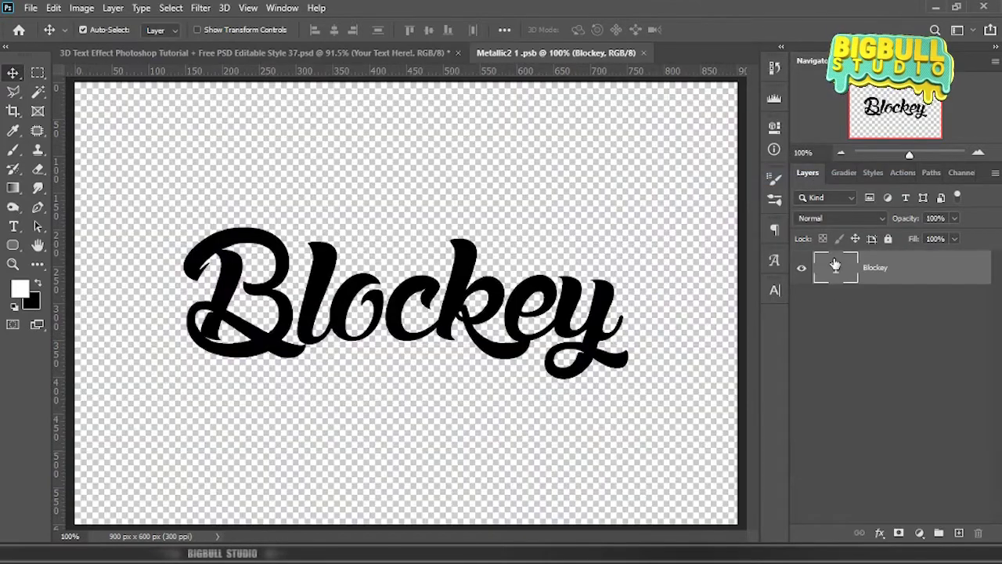
- Replace the Blockey text with the copied name Magdalene and commit the edit
double_click(835, 269)
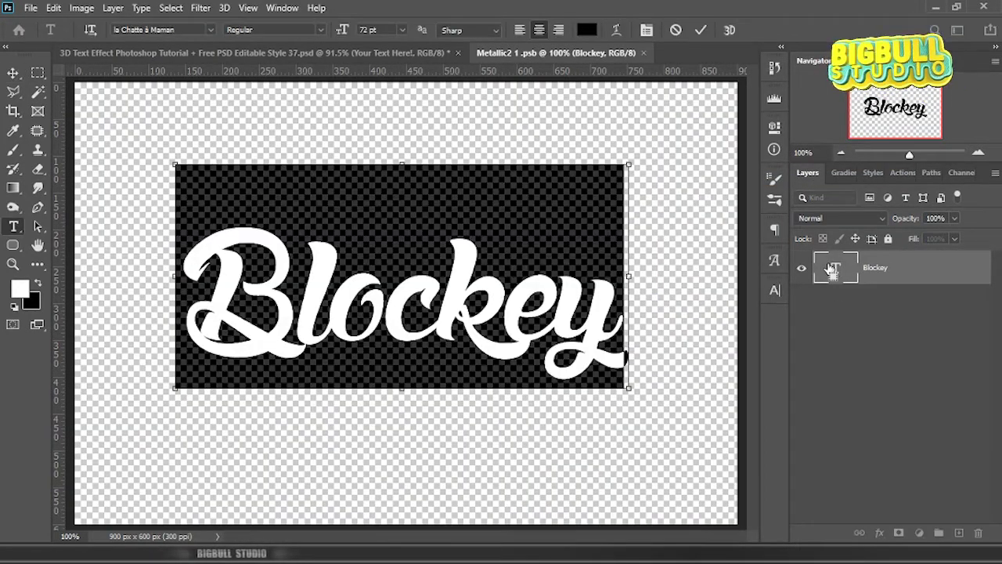
key(ctrl+v)
click(914, 272)
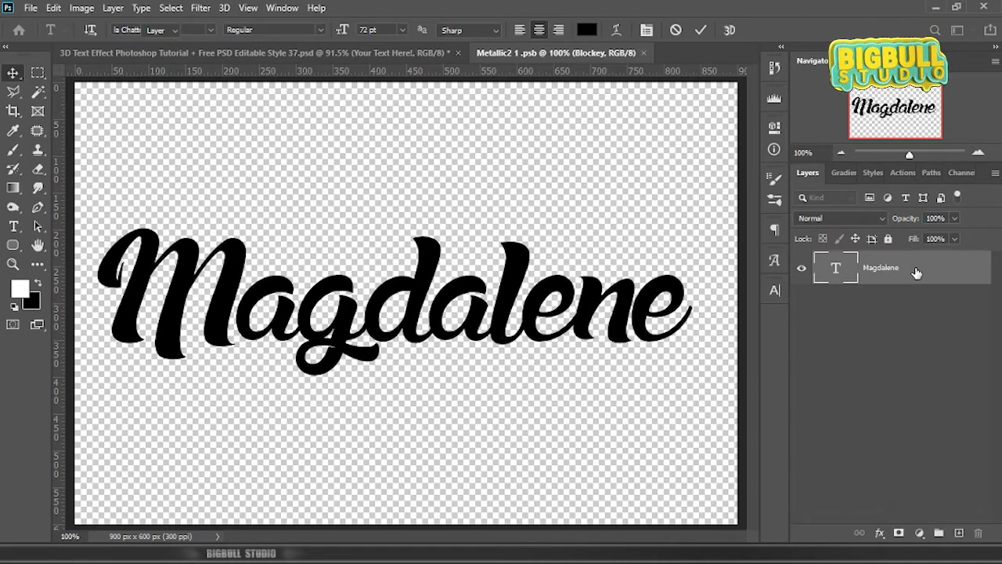
key(v)
- Reduce the Magdalene text's font size to 69 pt and commit the change
double_click(834, 268)
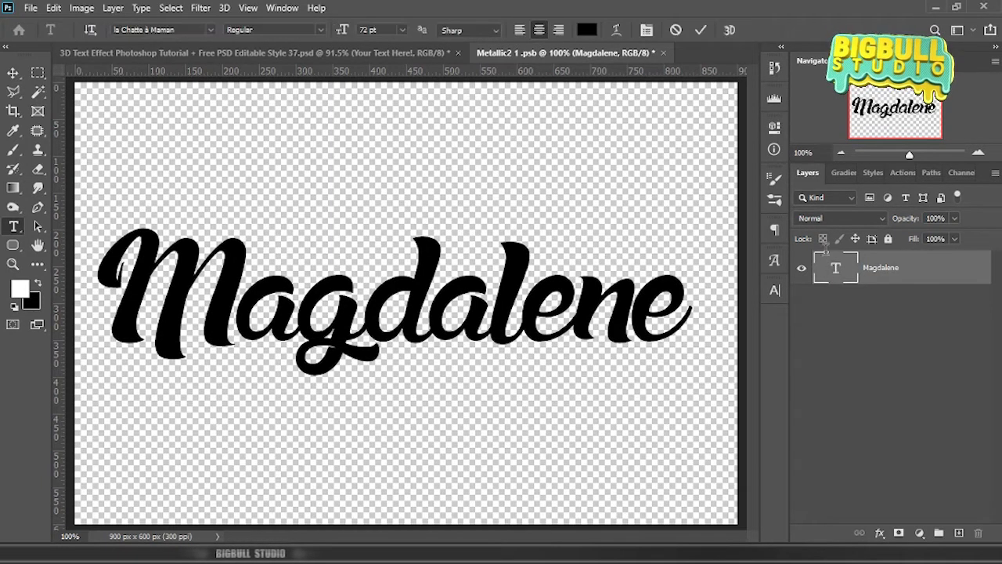
key(Down)
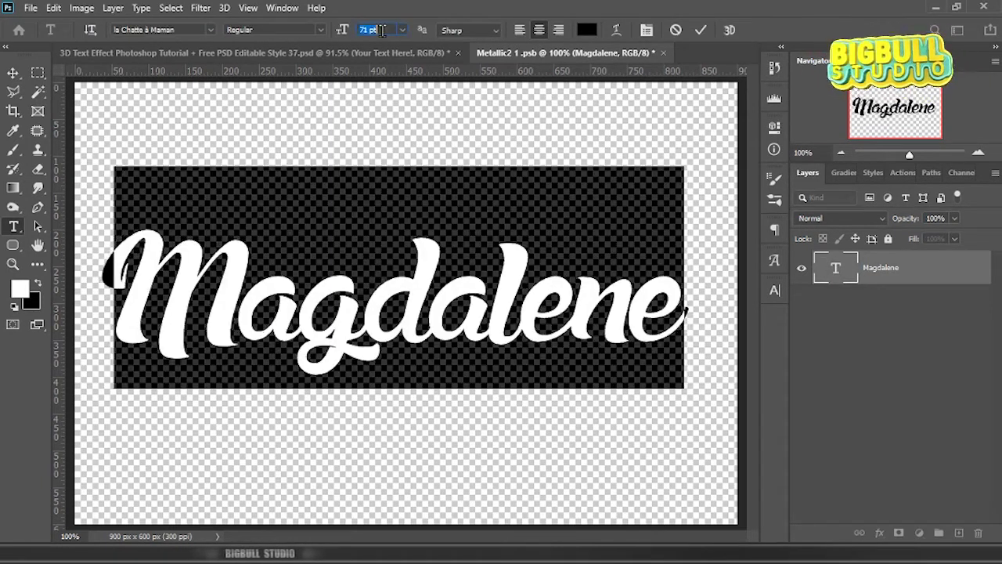
key(Down)
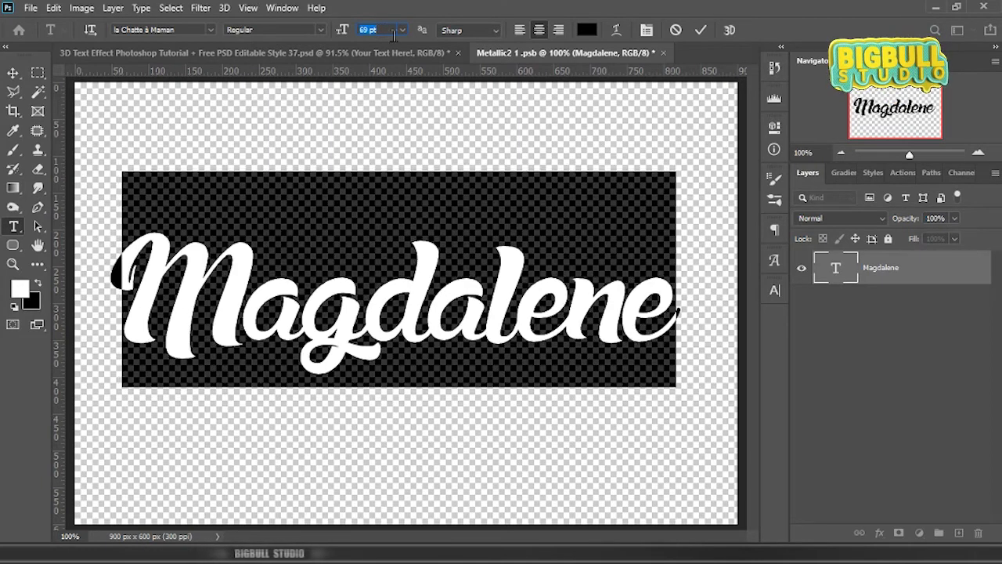
key(ctrl+Return)
key(v)
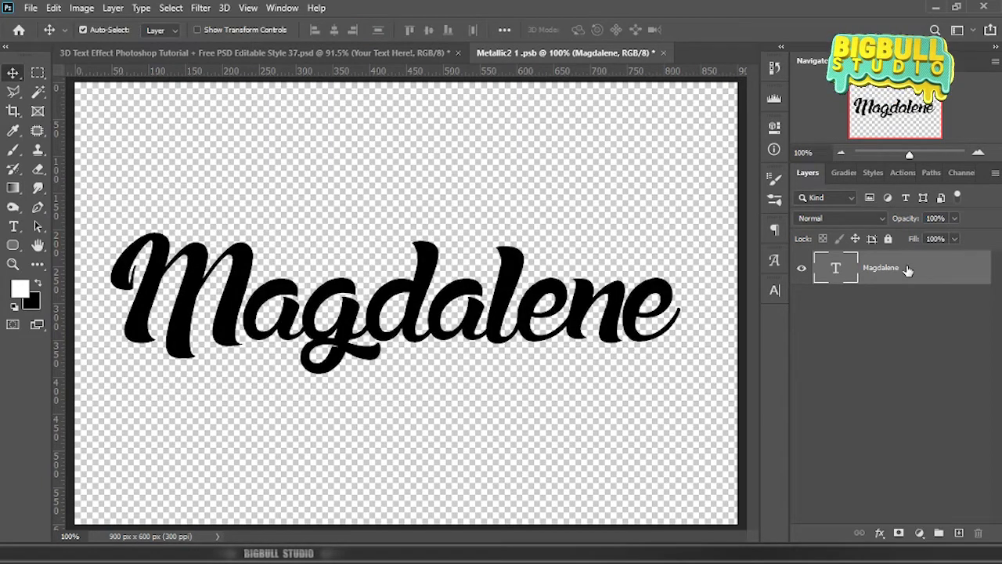
- Save the edited Magdalene smart object document and close it to update the 3D text effect
click(31, 9)
click(107, 171)
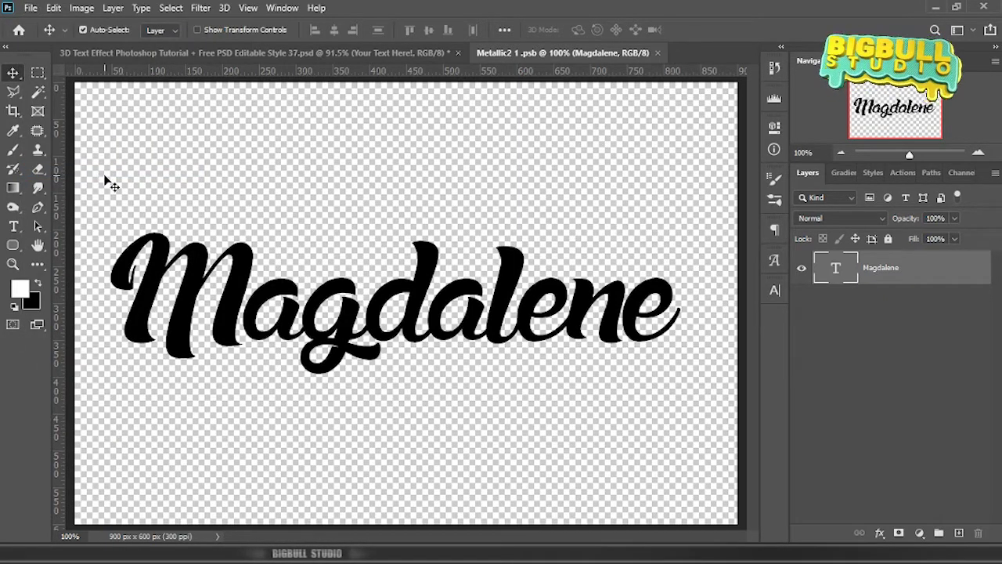
click(33, 10)
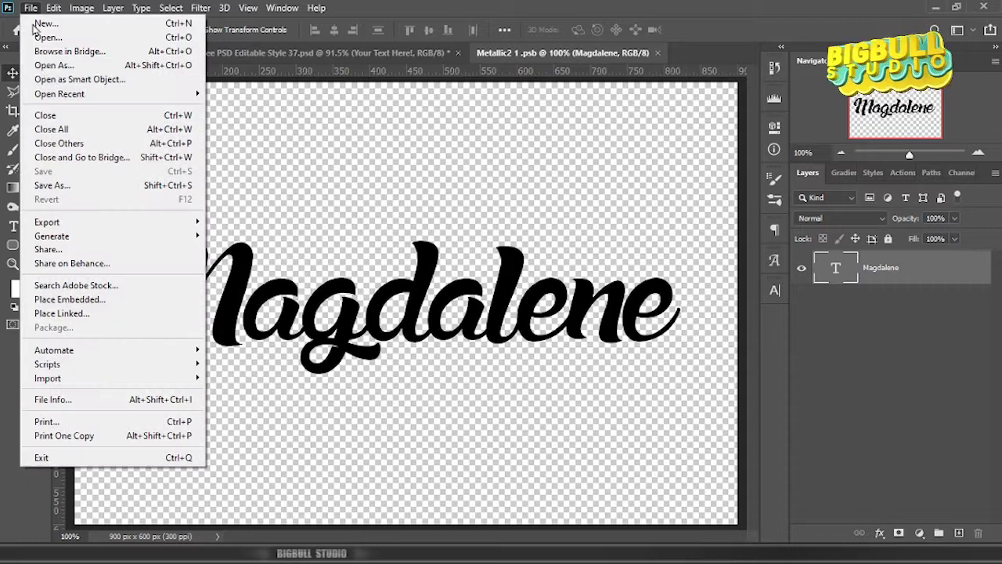
click(72, 121)
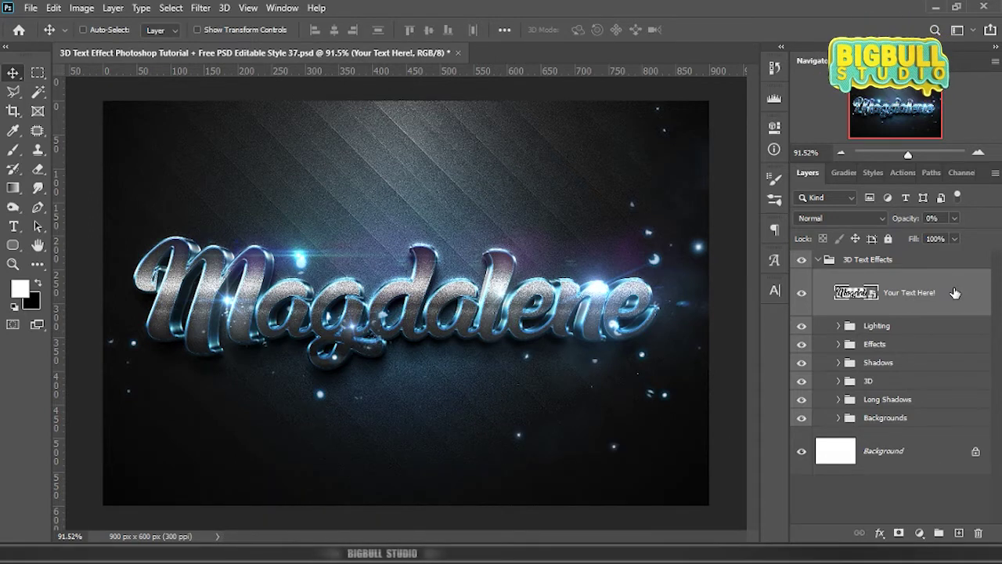
key(ctrl+s)
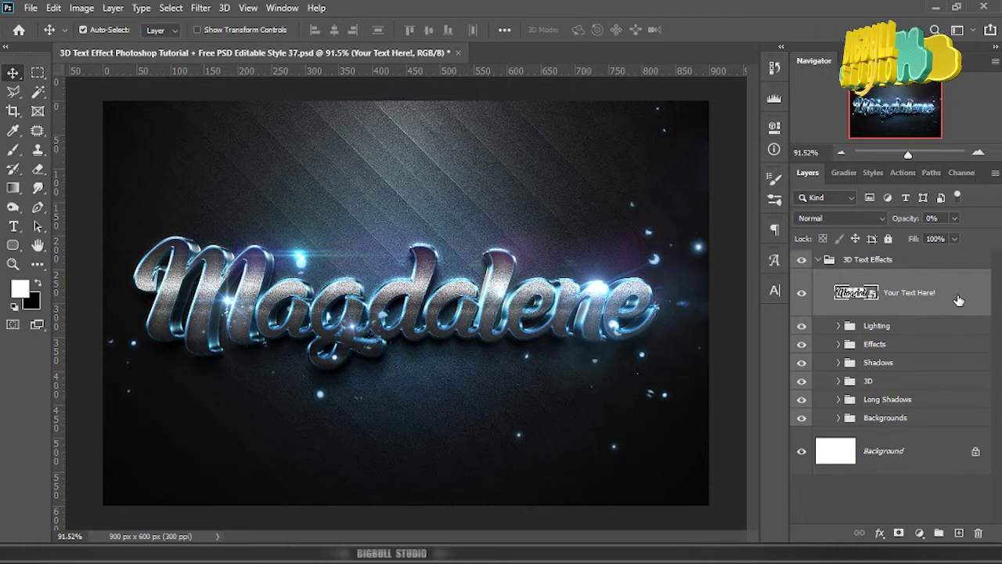
- Switch to the name list in Notepad and copy the name Olivia
key(alt+Tab)
scroll(678, 300, down, 5)
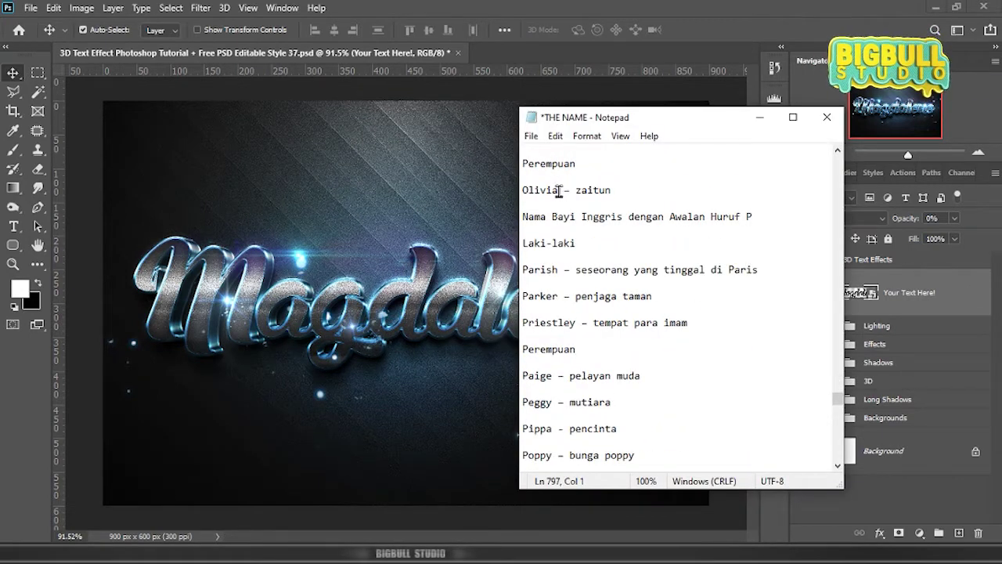
drag(559, 191, 520, 181)
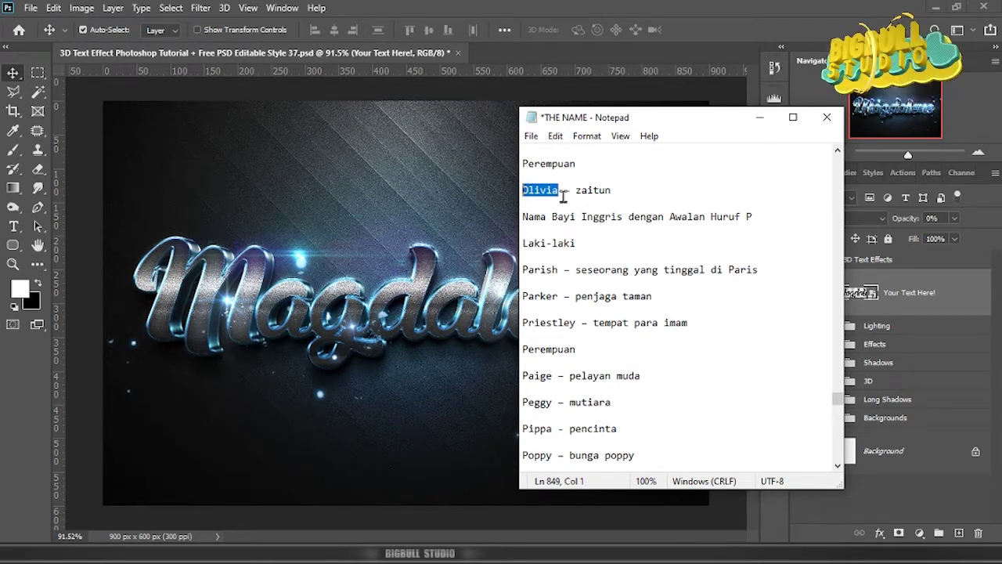
right_click(540, 192)
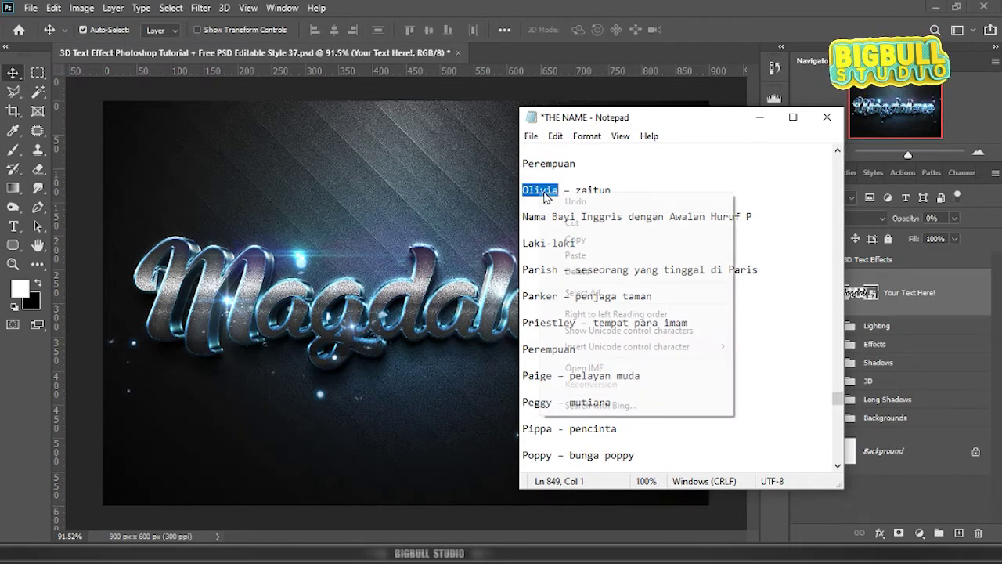
click(615, 239)
- Return to Photoshop and open the contents of the "Your Text Here!" smart object
click(932, 292)
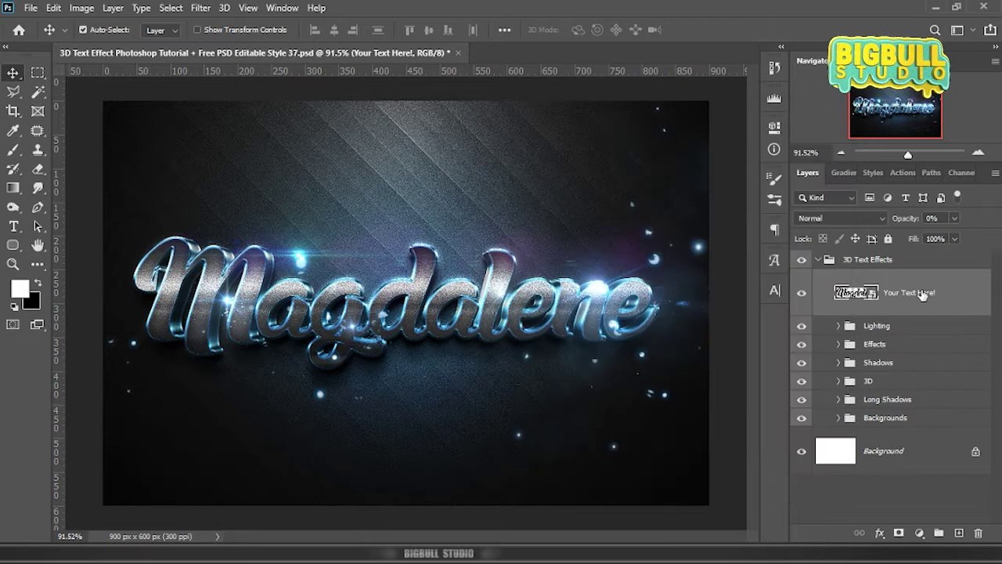
right_click(920, 292)
click(791, 177)
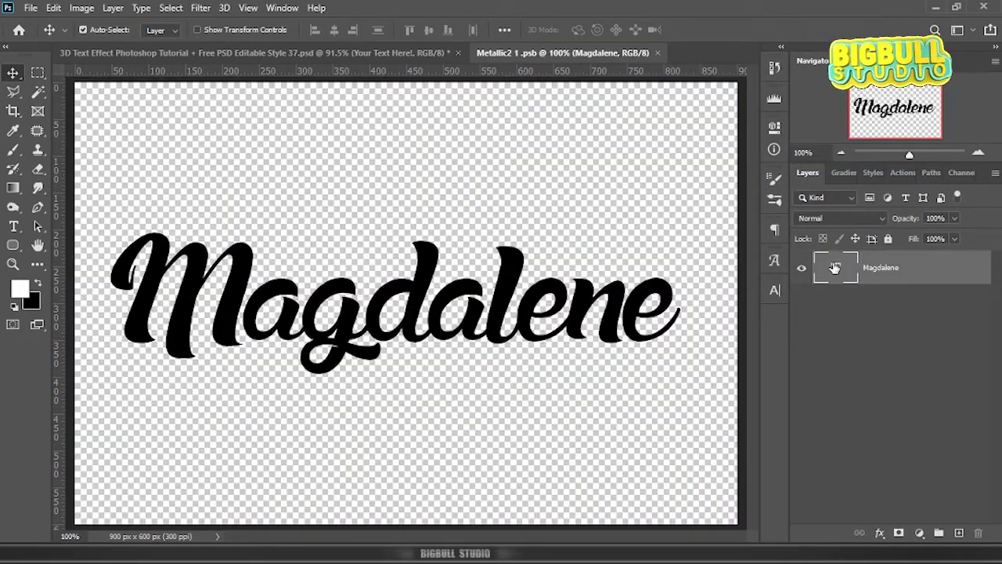
- Replace the Magdalene text with the copied name Olivia and set its font size to 72 pt
double_click(834, 268)
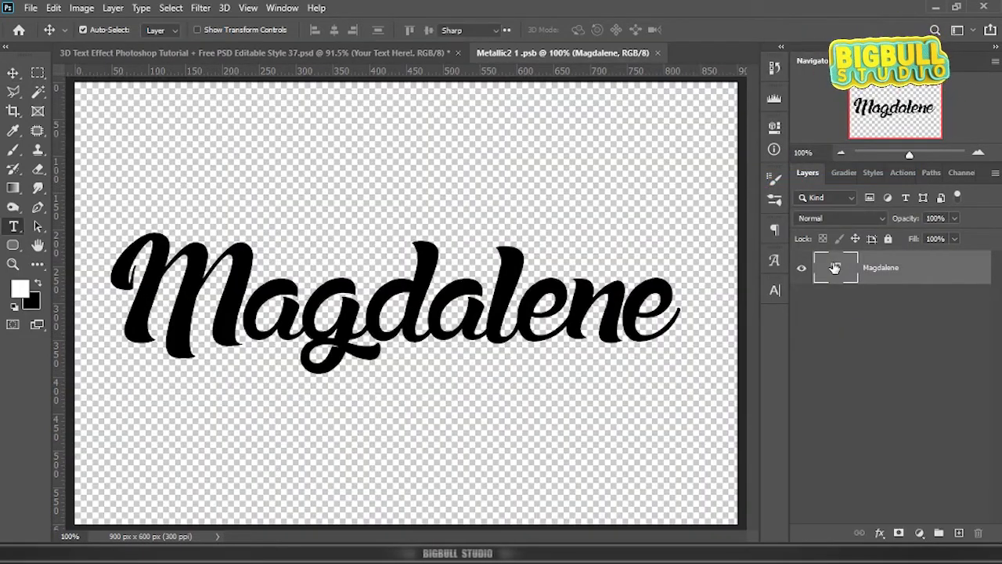
key(ctrl+v)
double_click(842, 266)
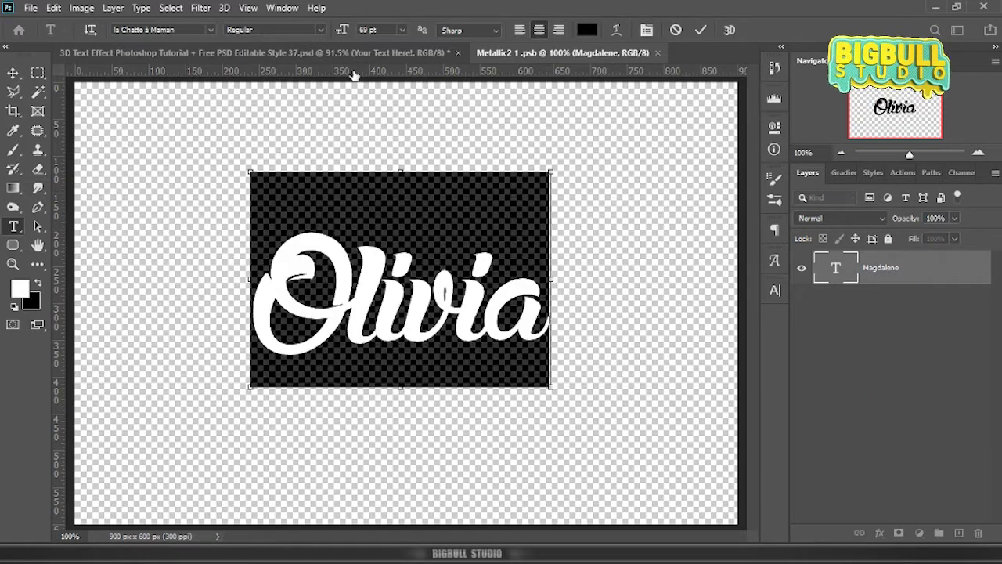
click(342, 29)
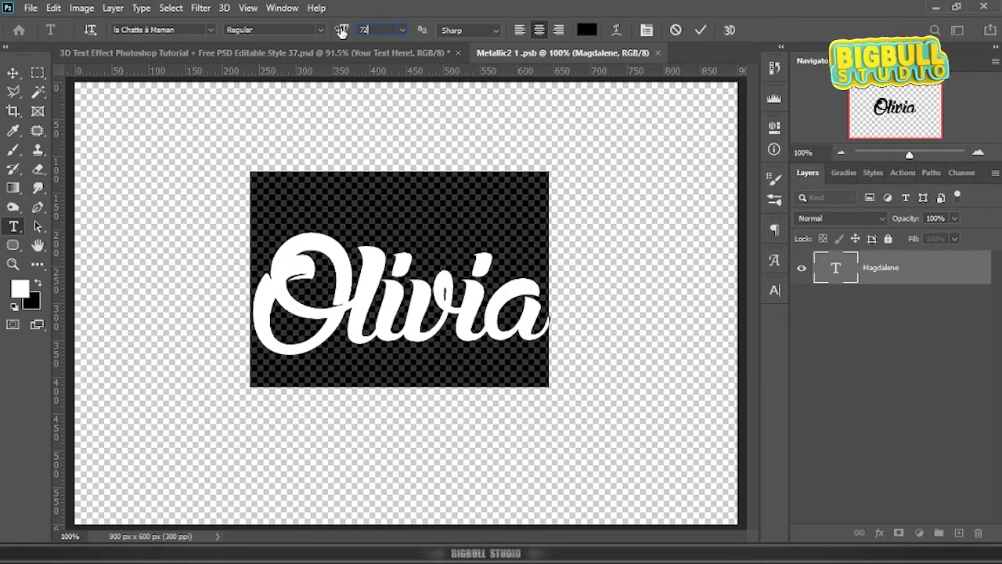
key(Return)
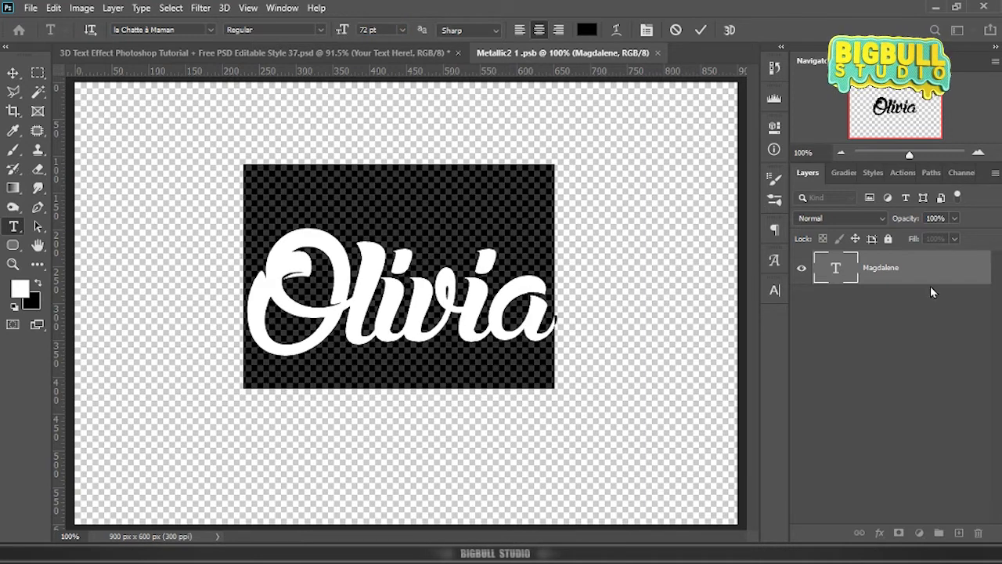
key(ctrl+Return)
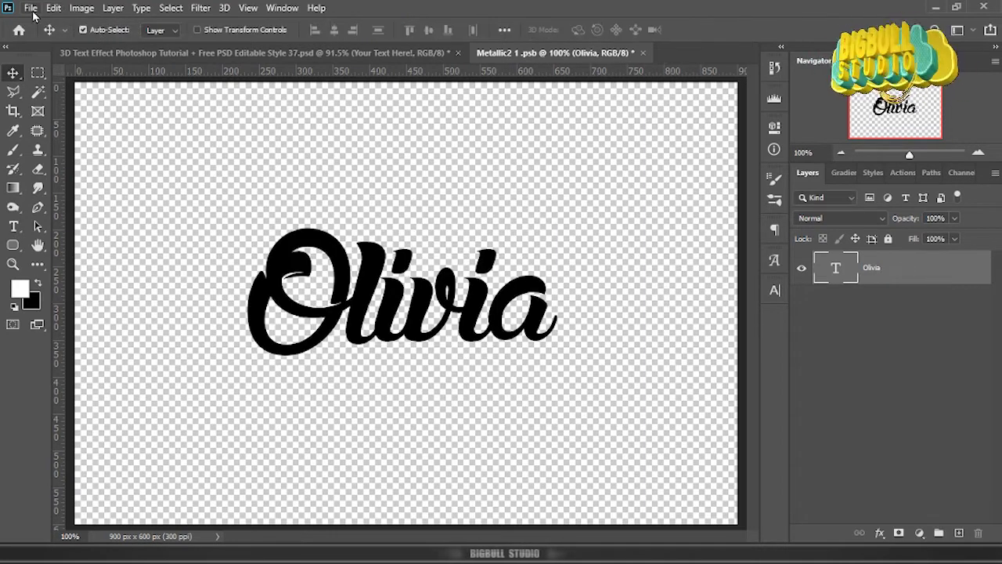
- Save the edited Olivia smart object document and close it to update the 3D text effect
click(30, 8)
click(80, 172)
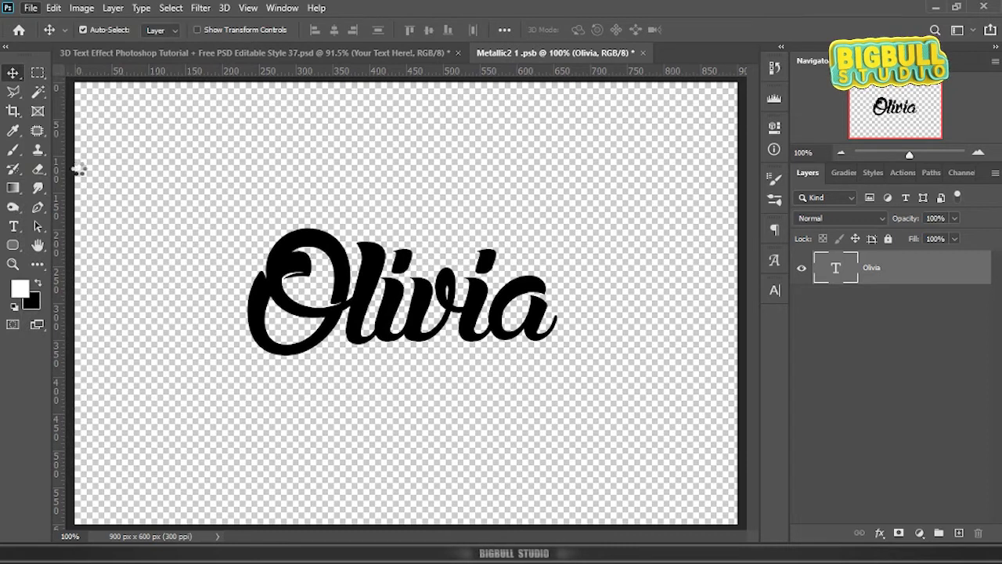
click(30, 7)
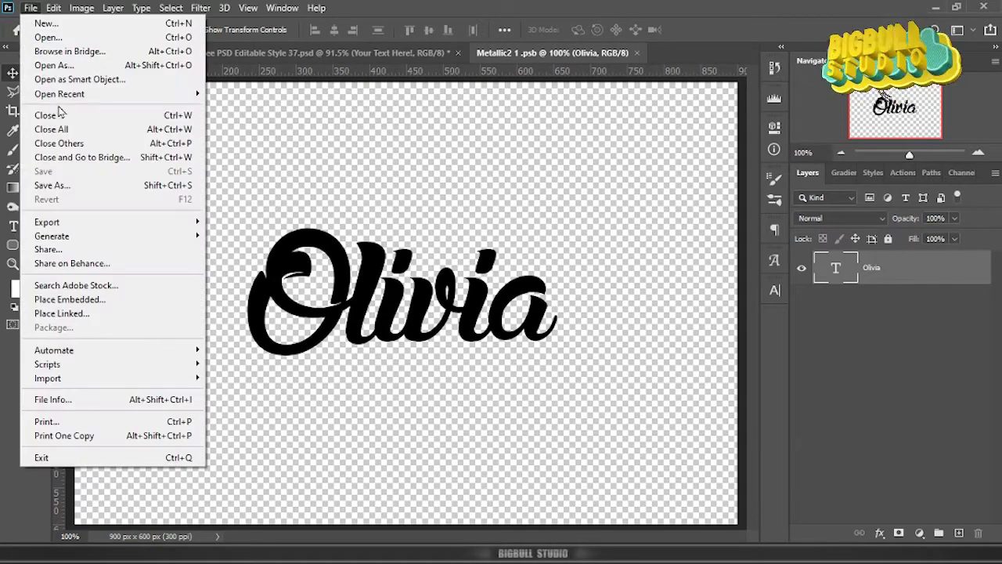
click(64, 118)
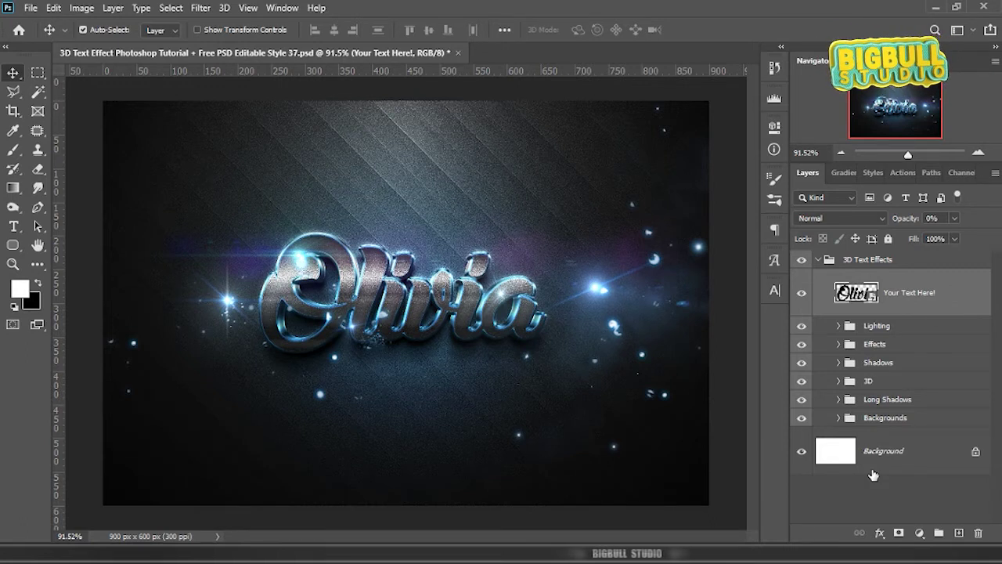
- Switch to the name list in Notepad and copy the name Priestley
key(alt+Tab)
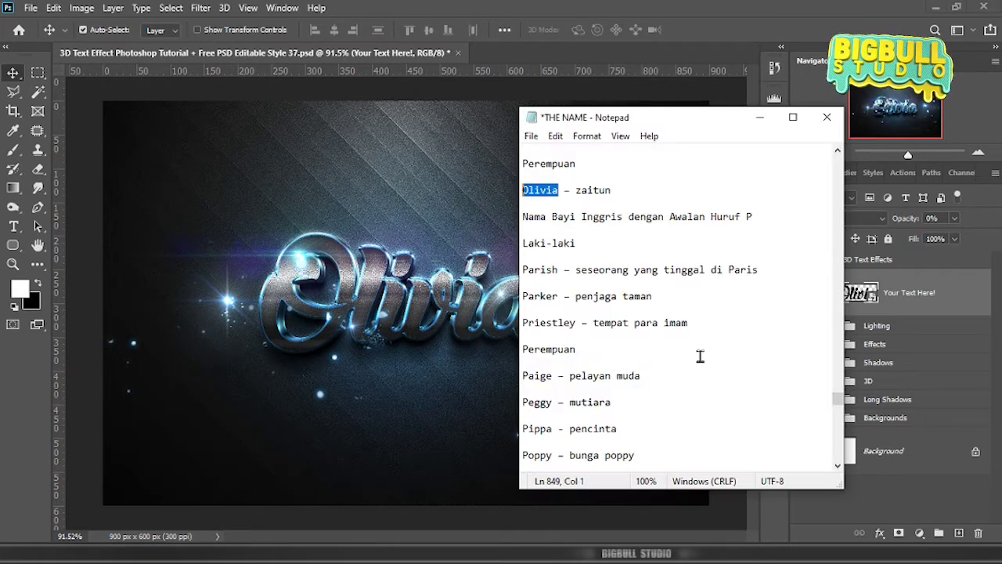
scroll(708, 334, down, 3)
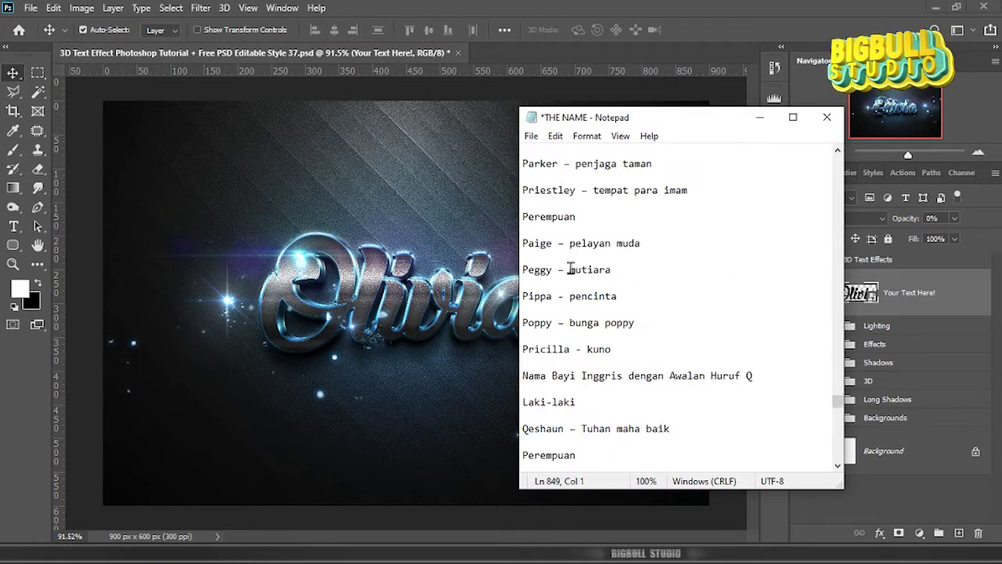
drag(576, 190, 527, 192)
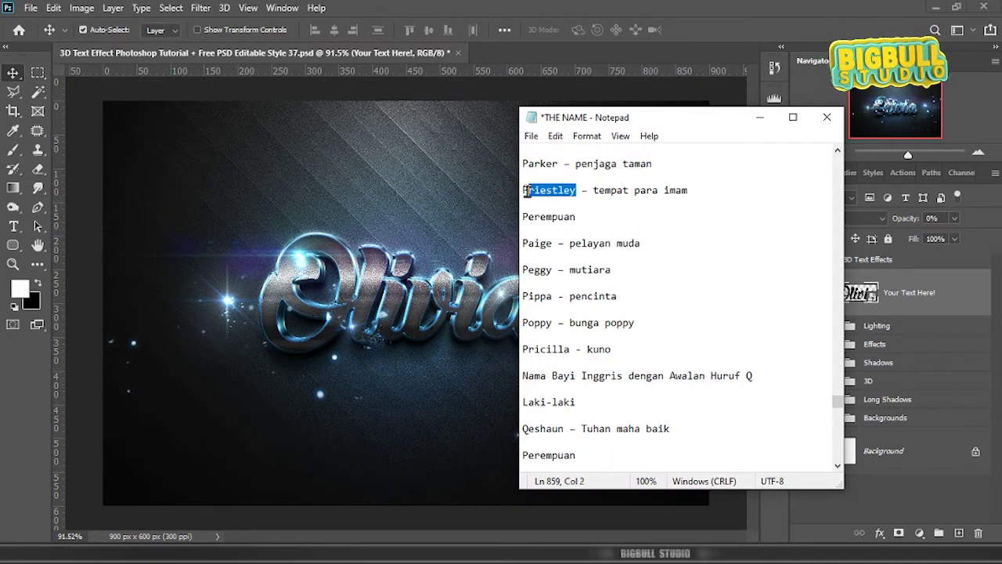
right_click(549, 191)
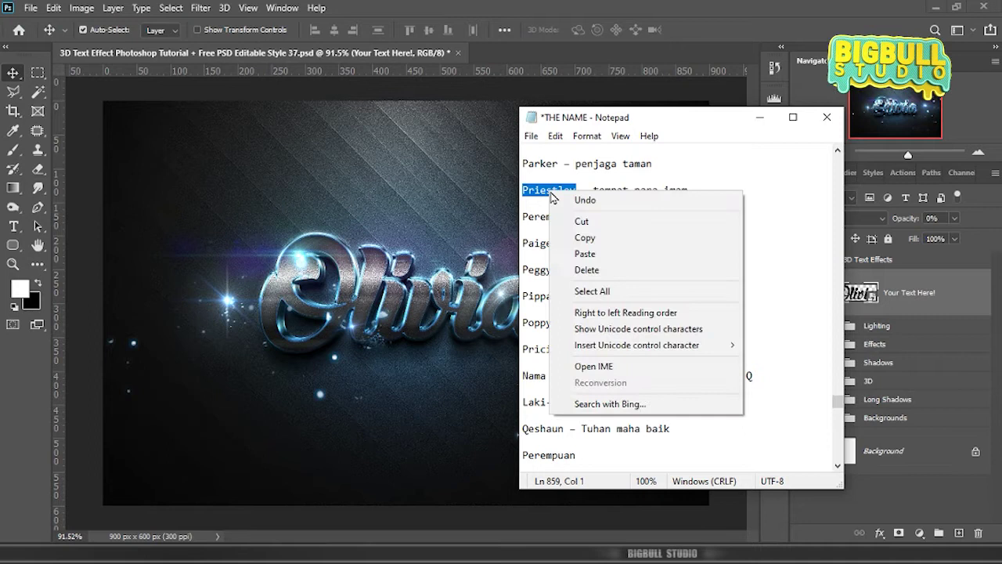
click(591, 235)
- Return to Photoshop and open the "Your Text Here!" smart object's contents, which hold the Olivia text
click(929, 299)
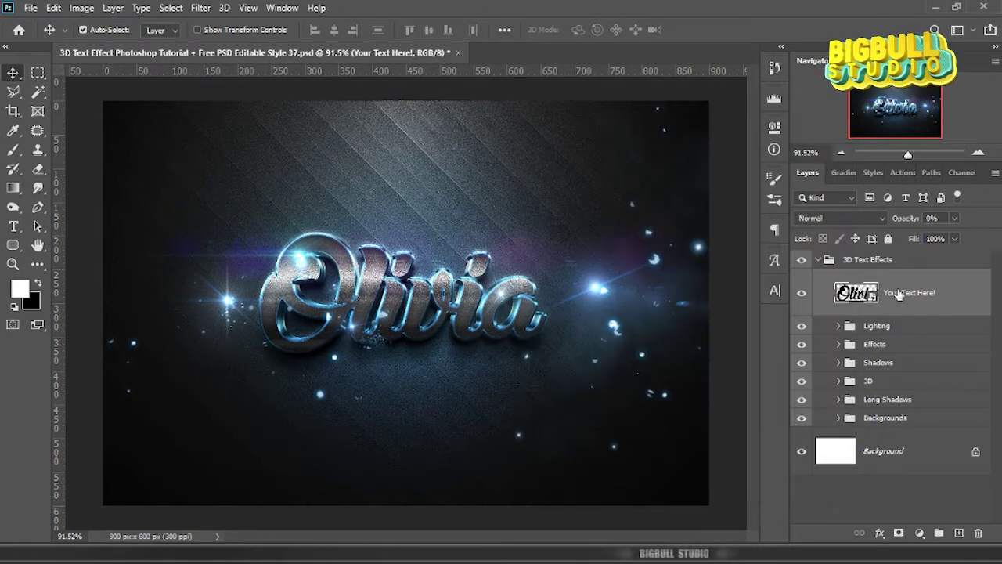
right_click(891, 292)
click(740, 180)
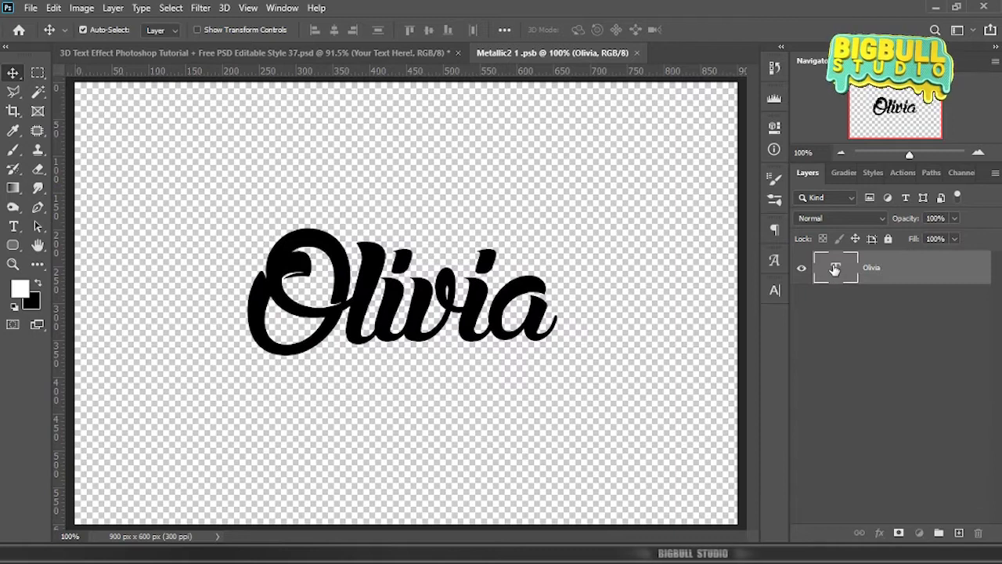
- Replace the Olivia text in the smart object document with the copied name Priestley
double_click(836, 268)
key(ctrl+v)
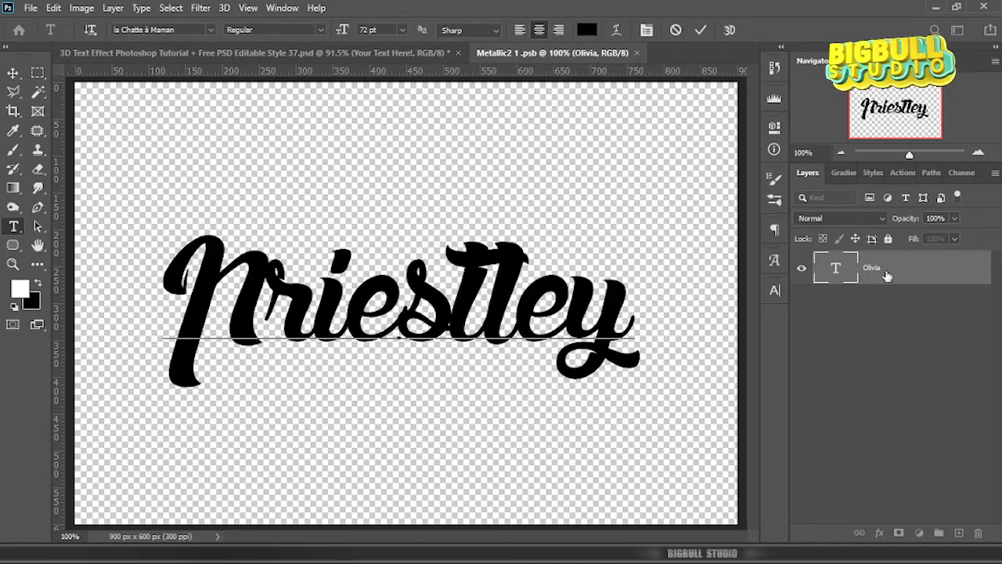
key(ctrl+Return)
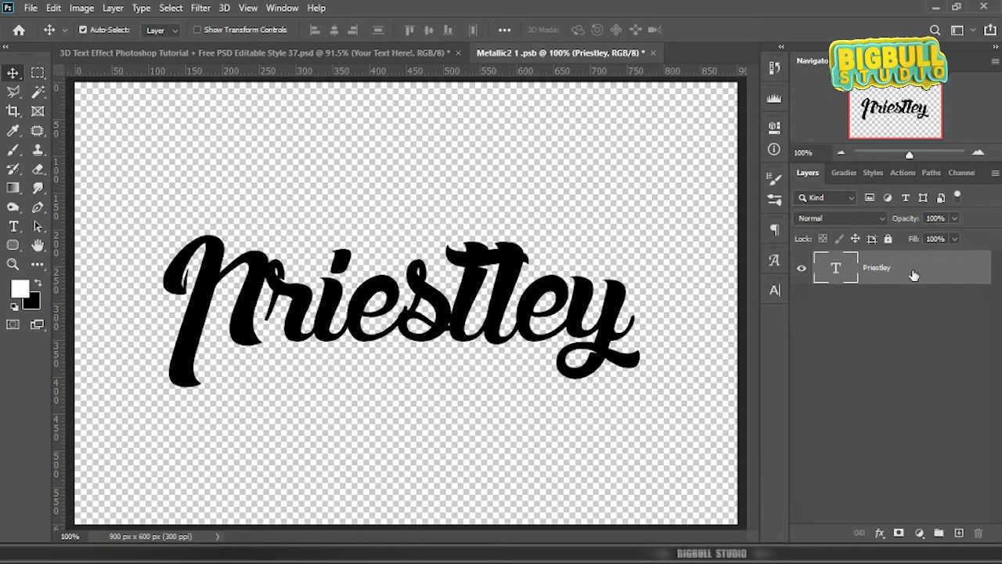
- Save the smart object document containing Priestley and close it to update the 3D text effect
click(30, 9)
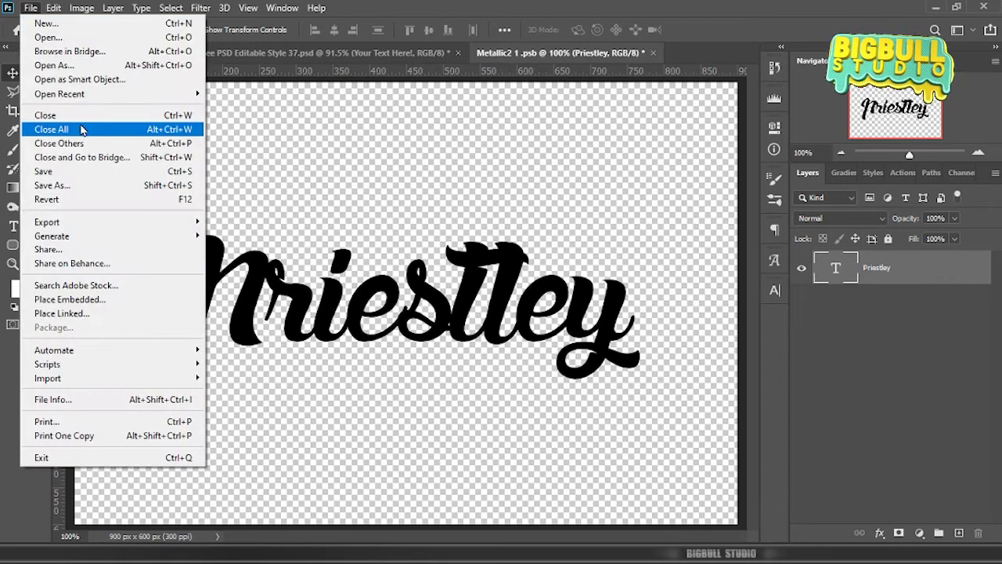
click(88, 172)
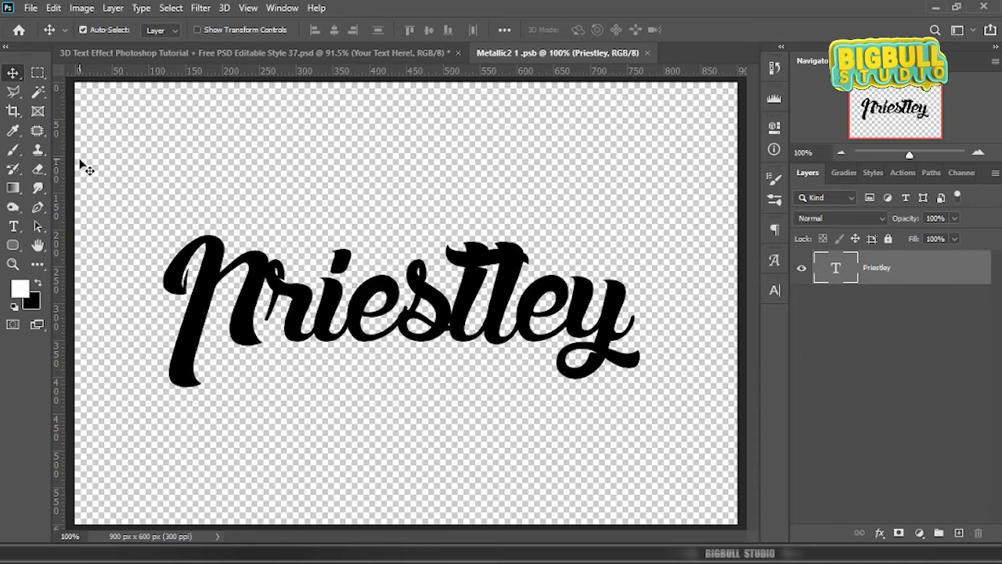
click(31, 8)
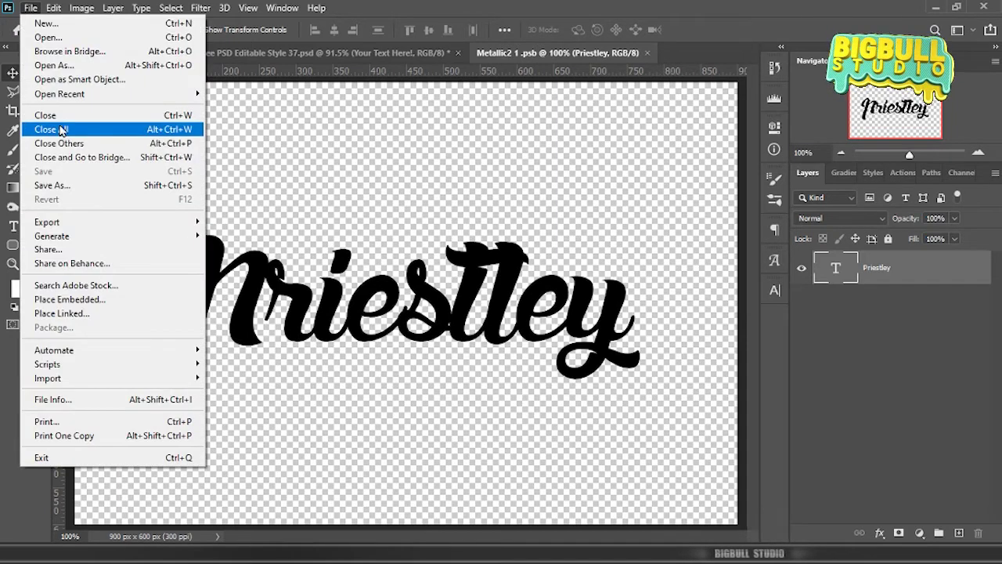
click(63, 123)
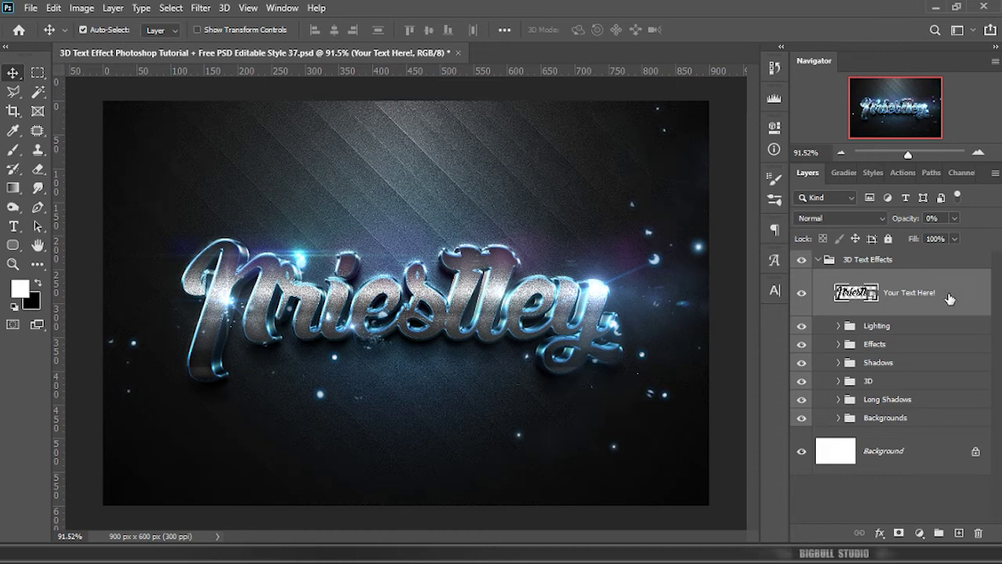
- Switch to the name list in Notepad and copy the name Stanley from the names starting with S
key(alt+Tab)
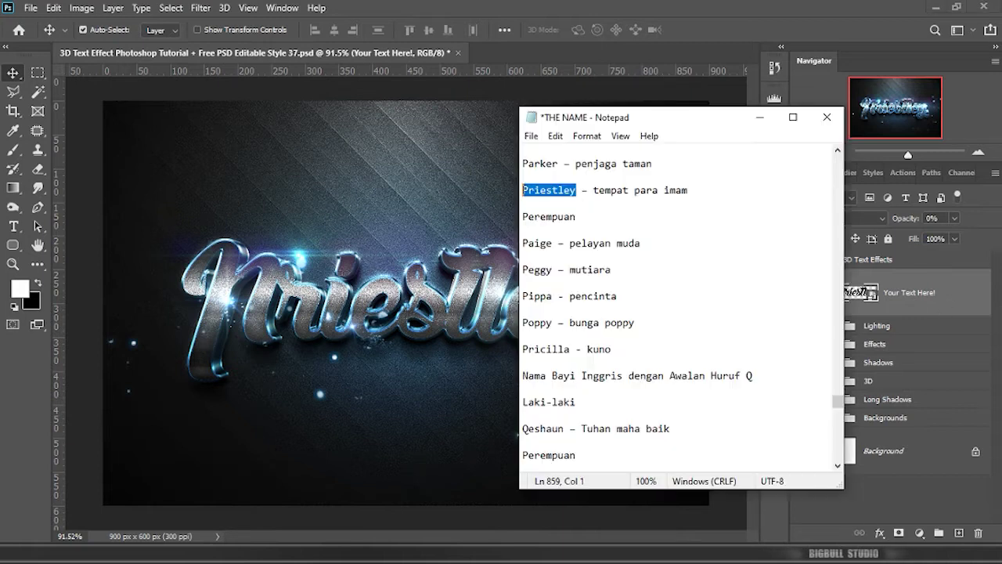
scroll(739, 377, down, 12)
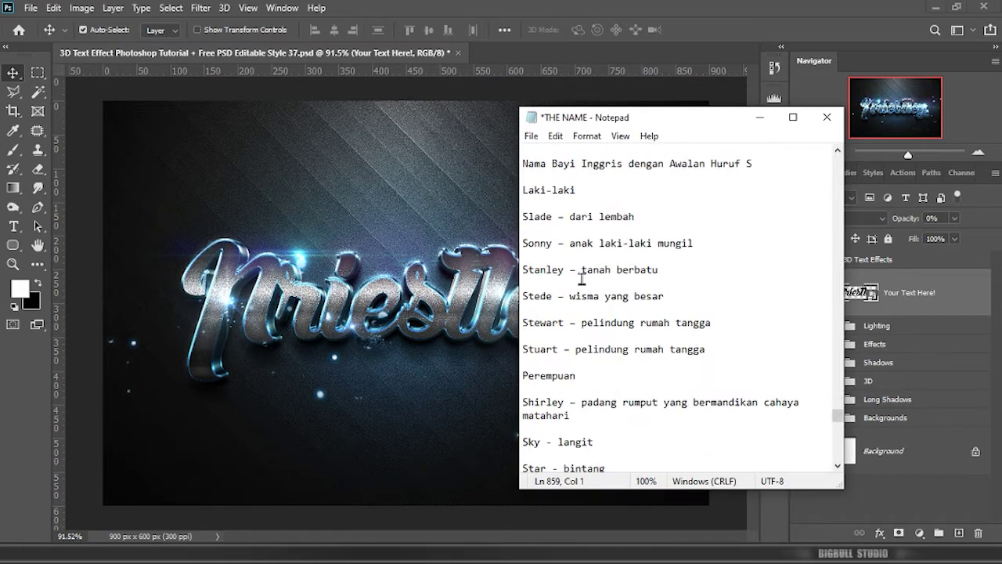
drag(565, 269, 523, 269)
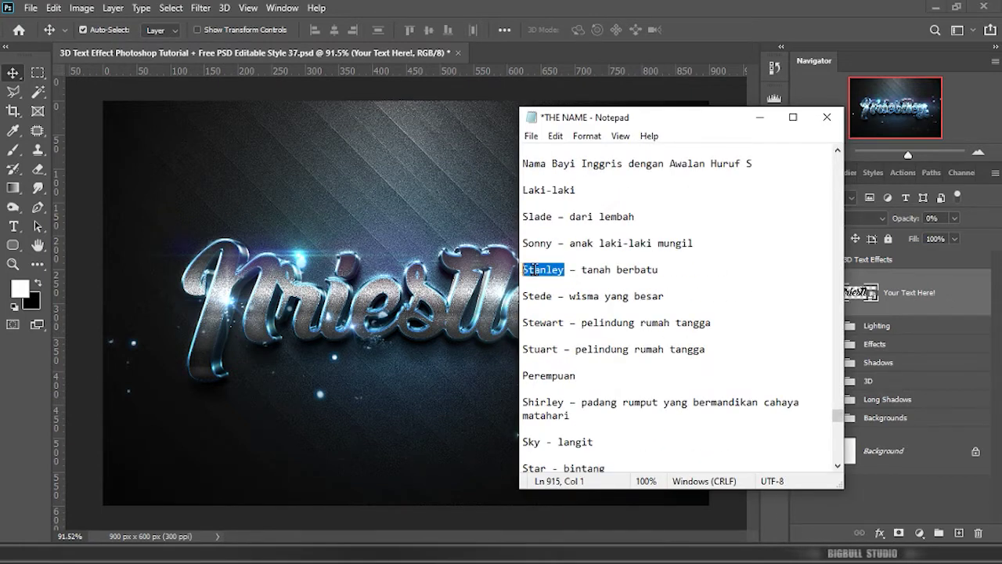
right_click(533, 271)
click(580, 319)
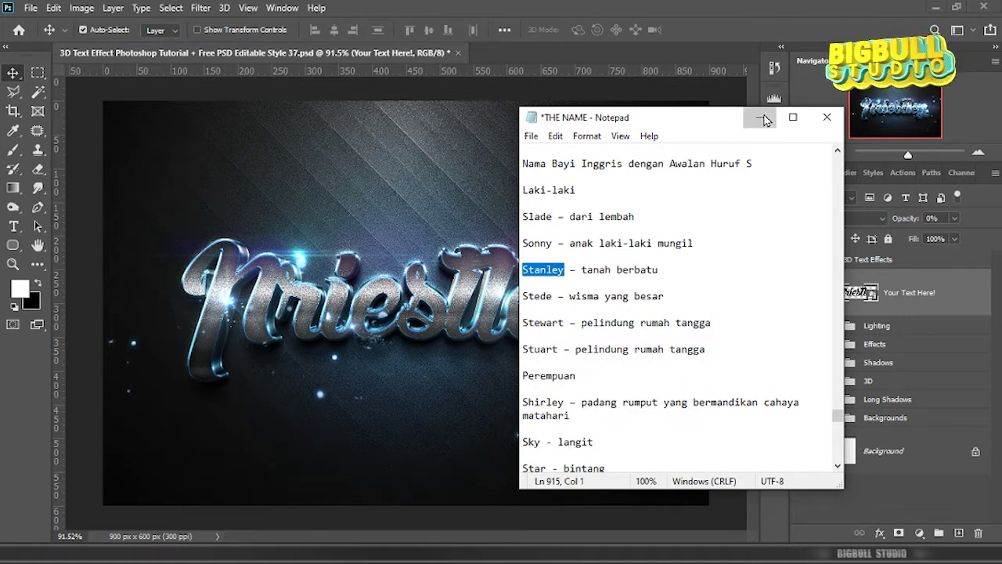
- Return to Photoshop and open the contents of the "Your Text Here!" smart object, which hold the Priestley text
click(760, 118)
right_click(908, 295)
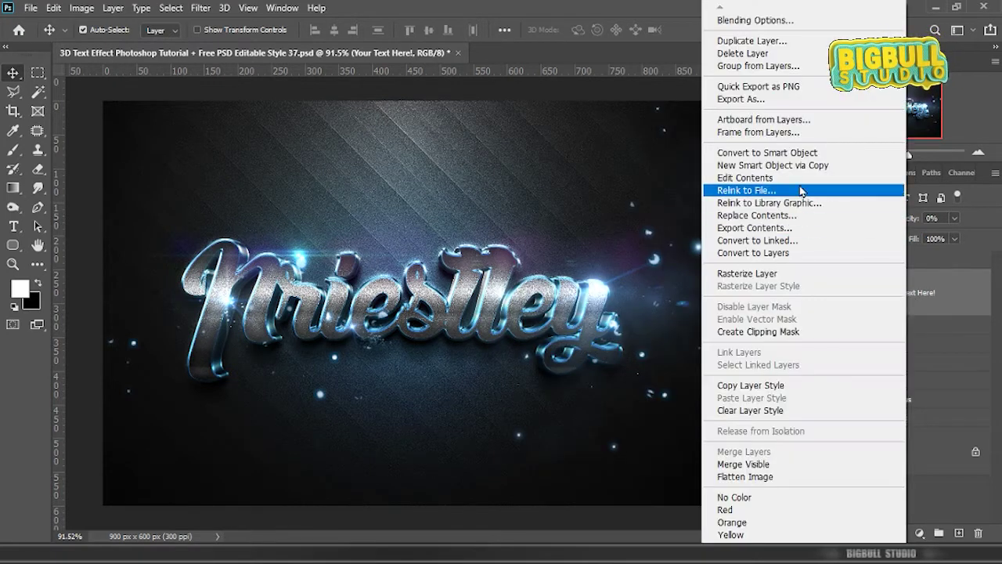
click(745, 177)
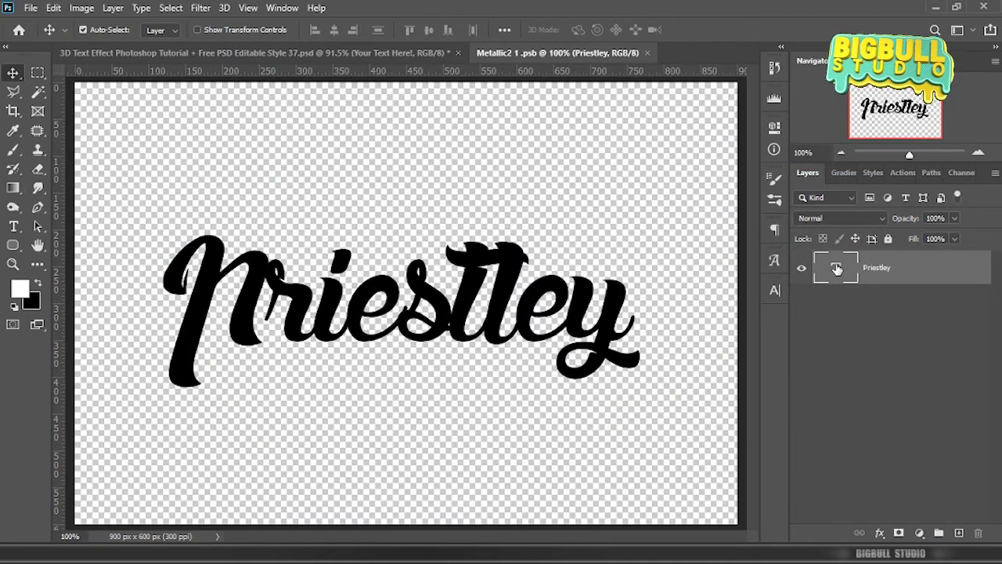
- Replace the Priestley text with the copied name Stanley and switch back to the Move tool
double_click(836, 269)
key(ctrl+v)
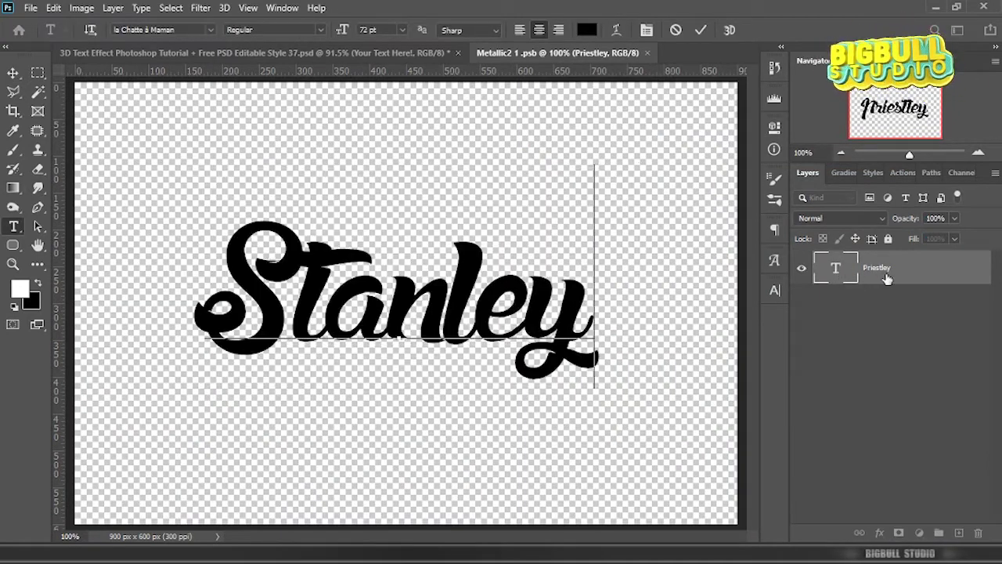
click(908, 269)
key(v)
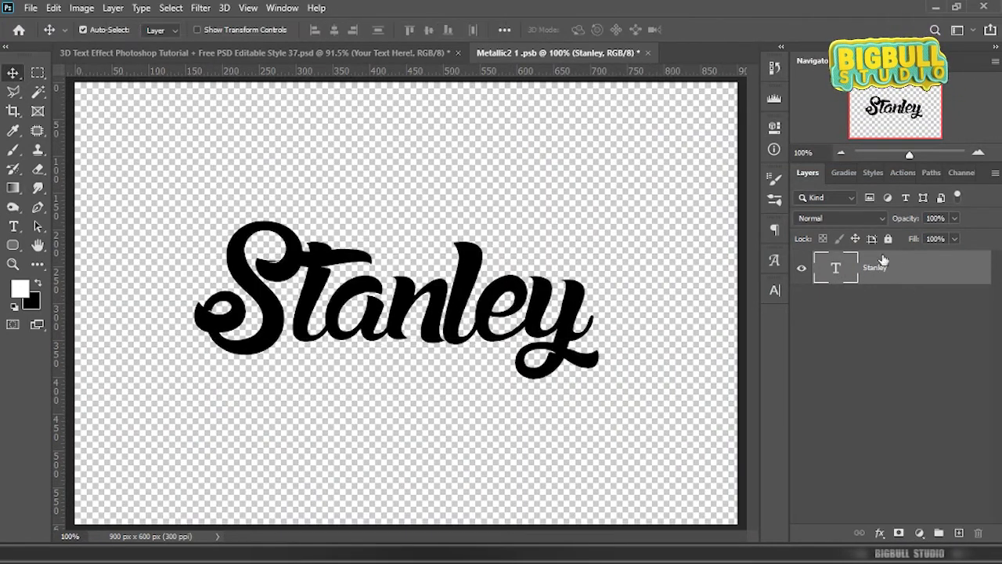
- Save the smart object document containing Stanley and close it to return to the updated 3D text effect
click(29, 8)
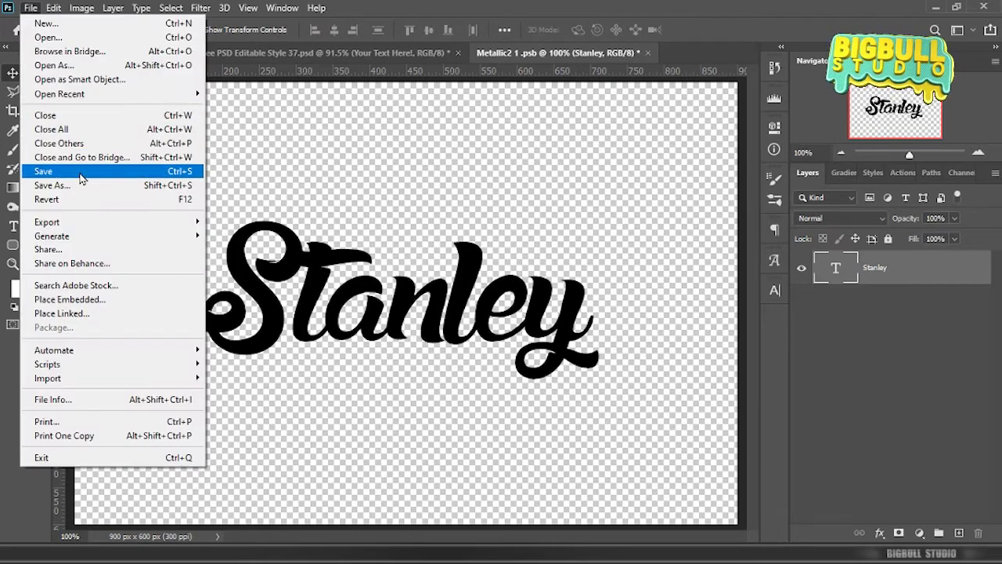
click(81, 172)
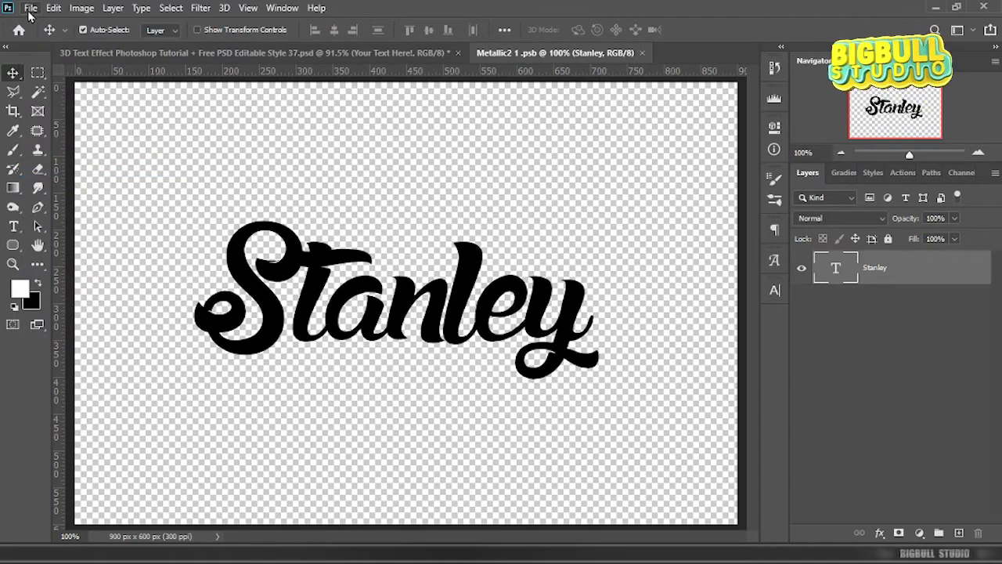
click(30, 8)
click(77, 117)
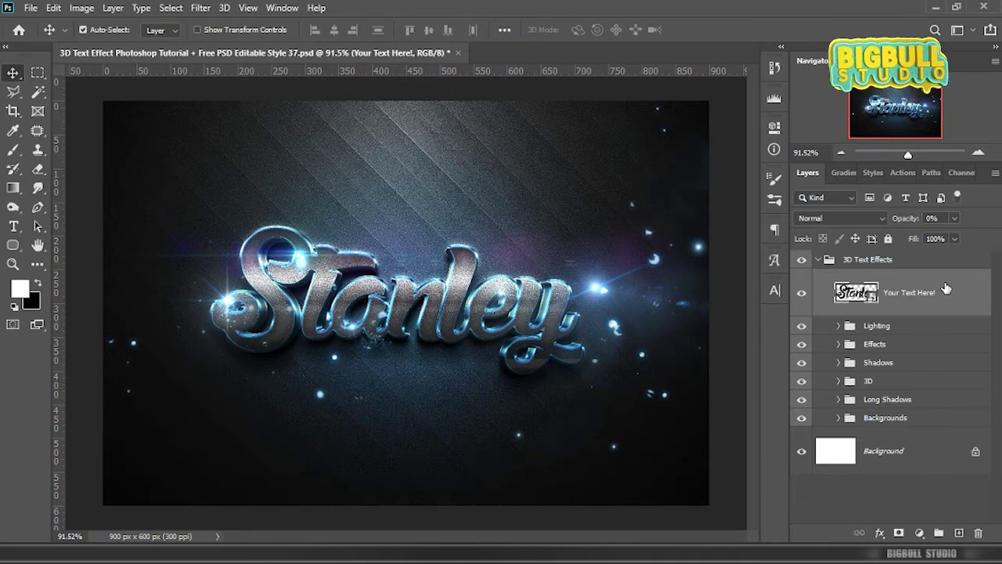
- Collapse the 3D Text Effects group and deselect all layers
click(818, 259)
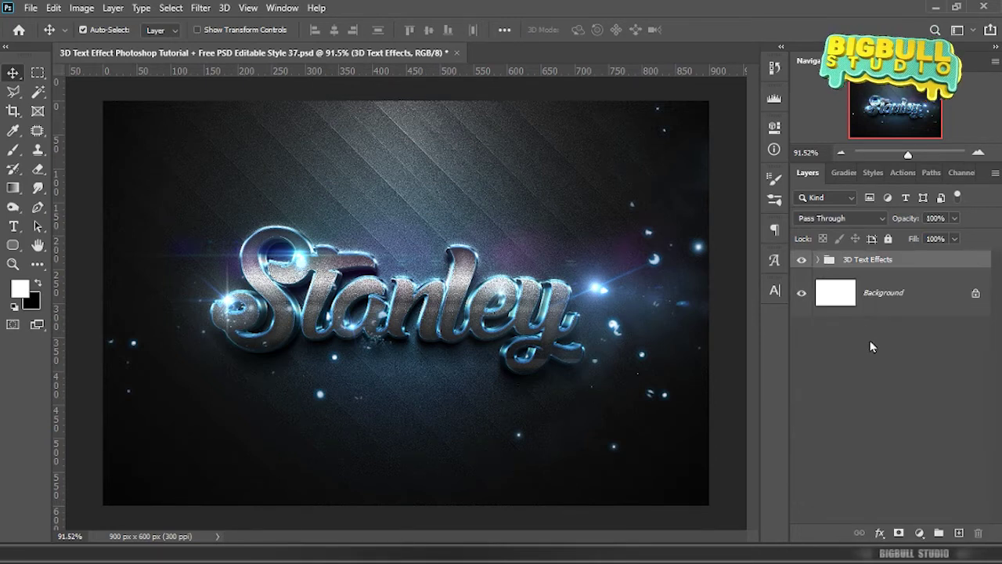
click(884, 373)
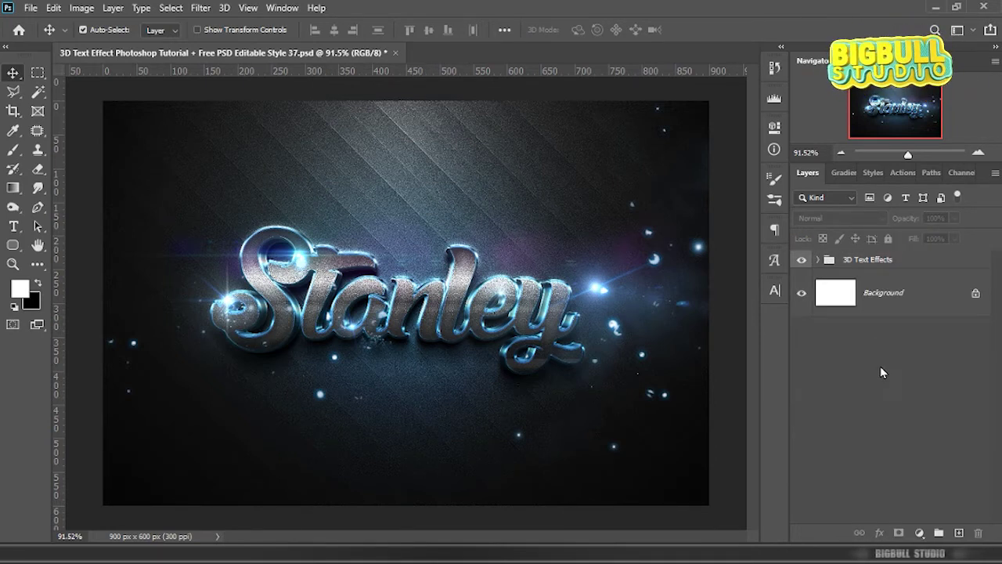